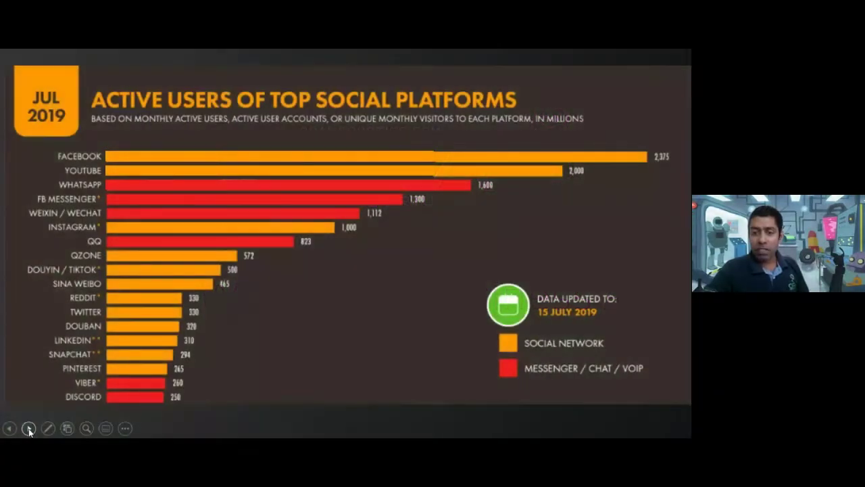
Advance the slideshow to the Top Social Messengers Around the World map slide
click(28, 429)
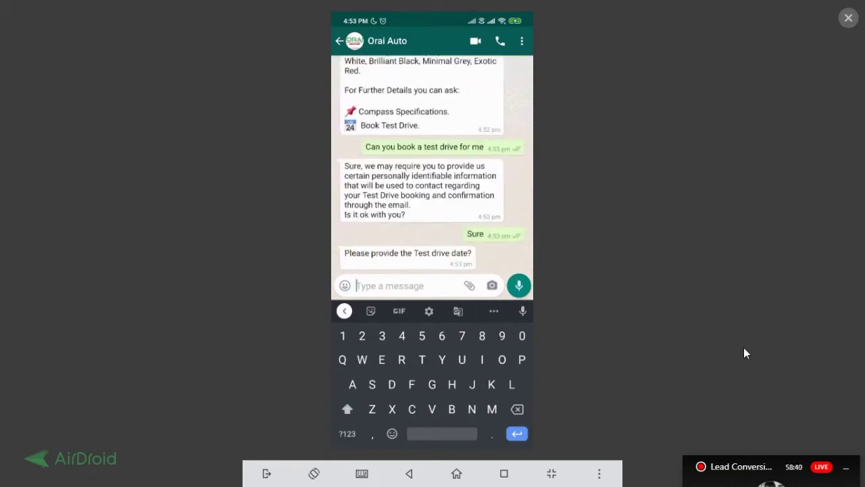
Reply 'Tomorrow' as the test drive date
text(Tom)
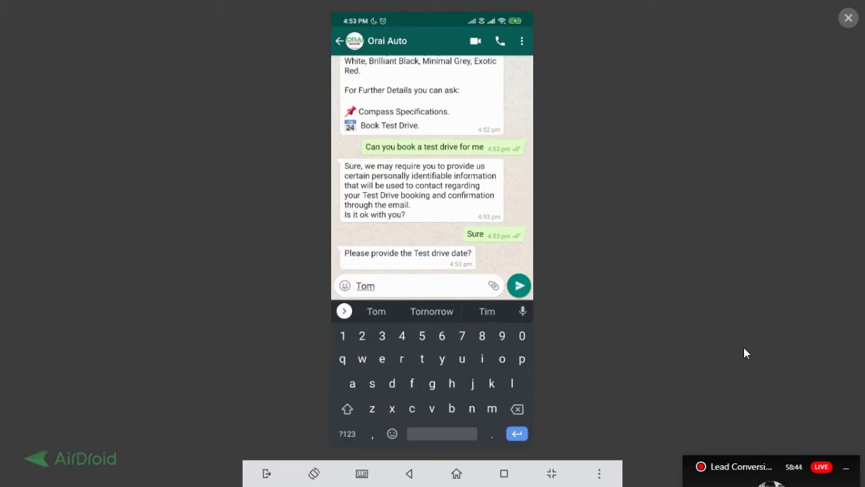
text(orrow)
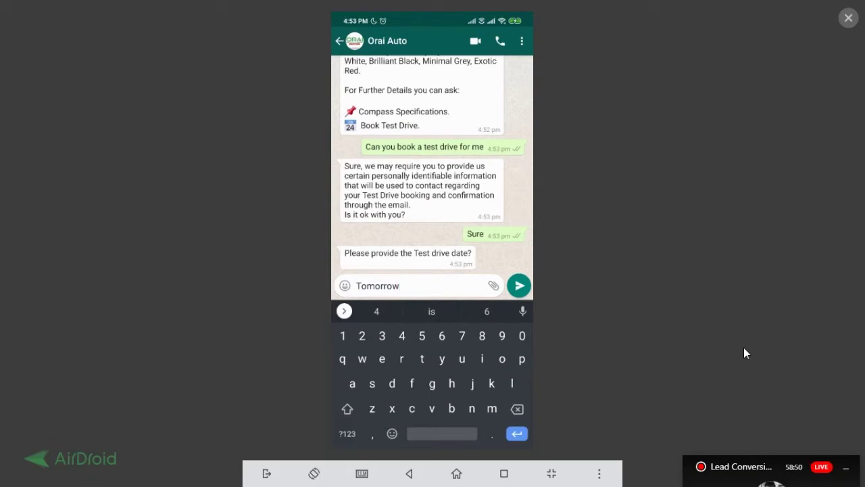
key(Return)
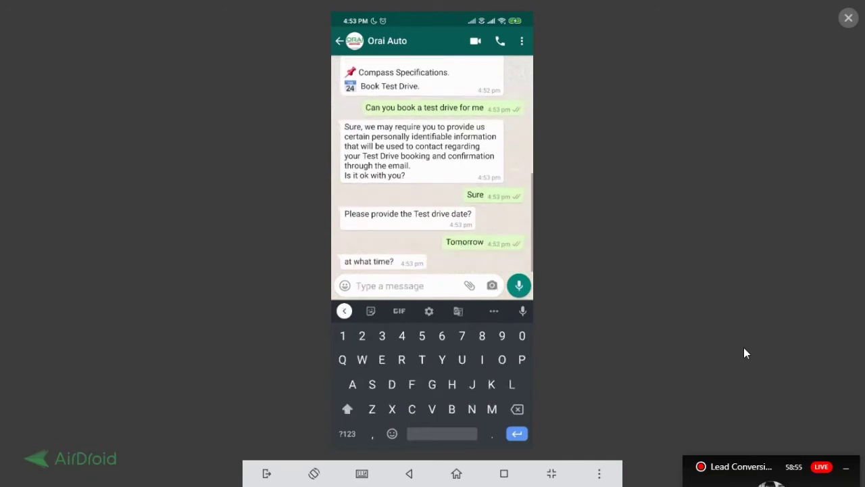
Send 4pm as the test drive time, then the customer's name
text(4pm)
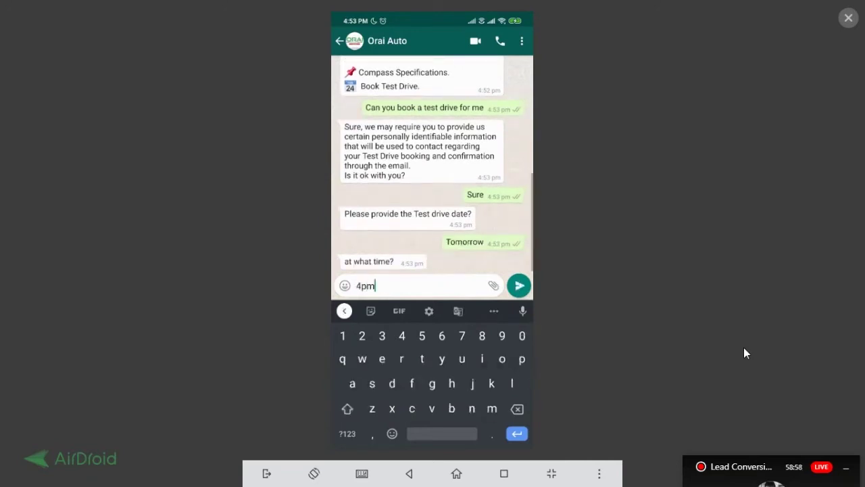
key(Return)
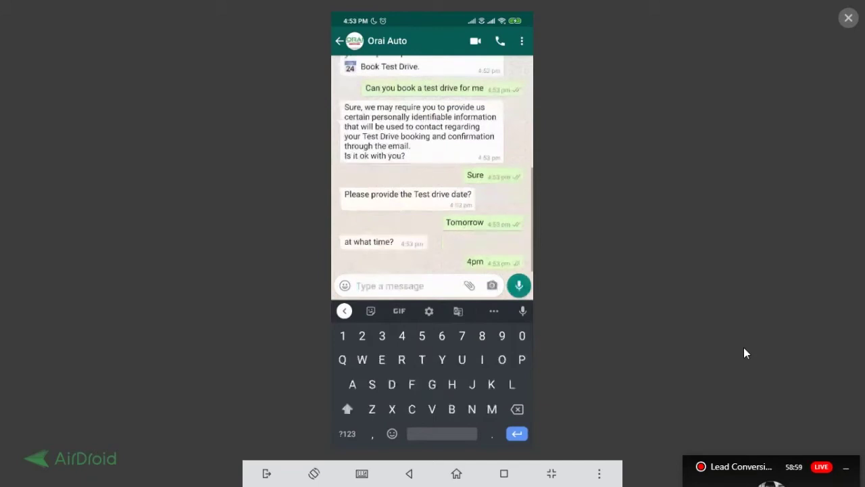
text(S)
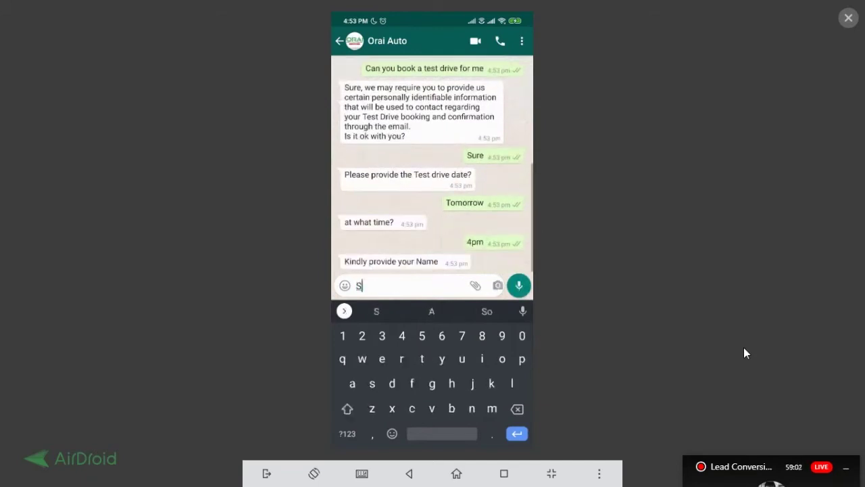
text(ujit)
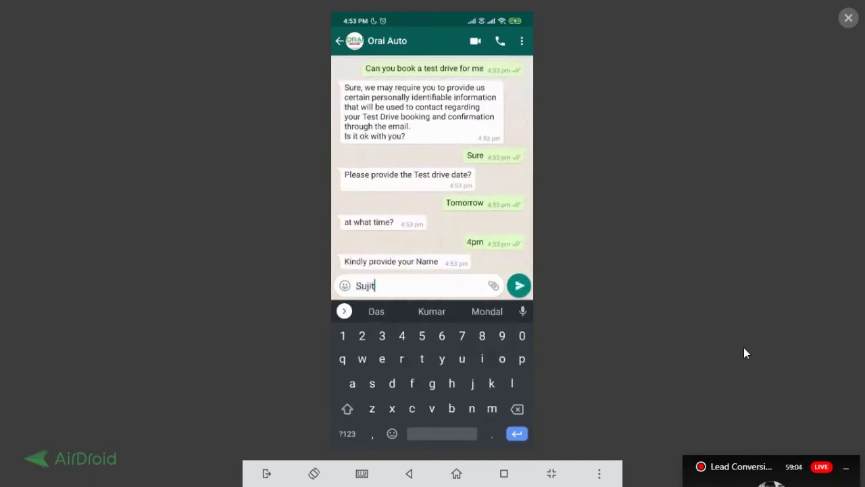
key(Return)
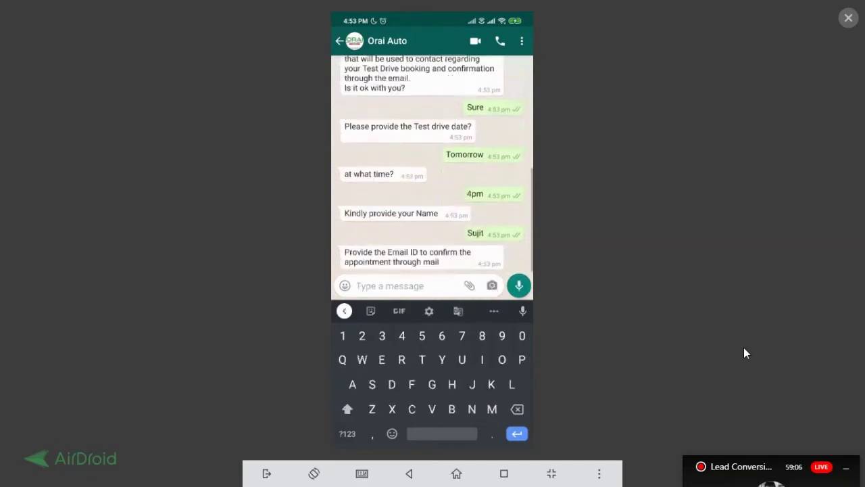
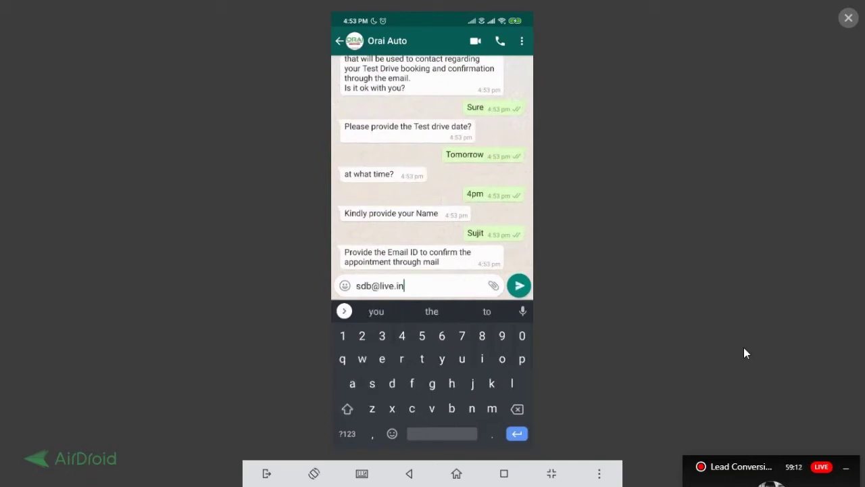
Send the customer's e-mail address and contact phone number to the bot
key(Return)
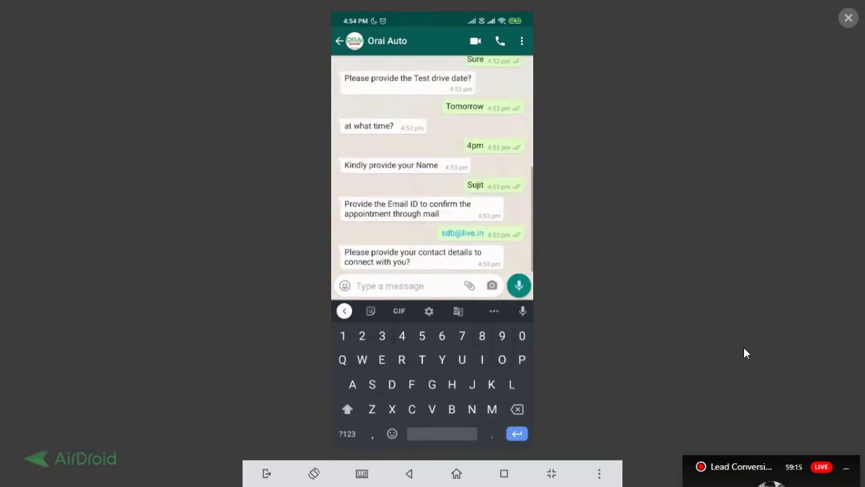
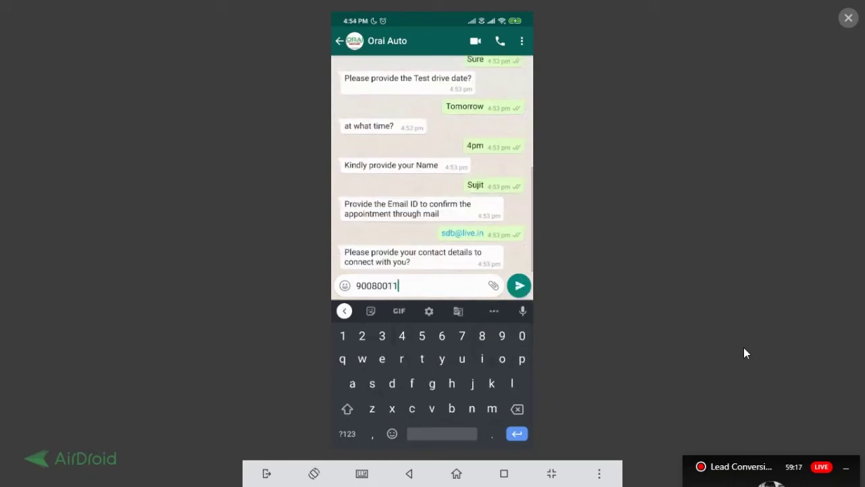
key(Return)
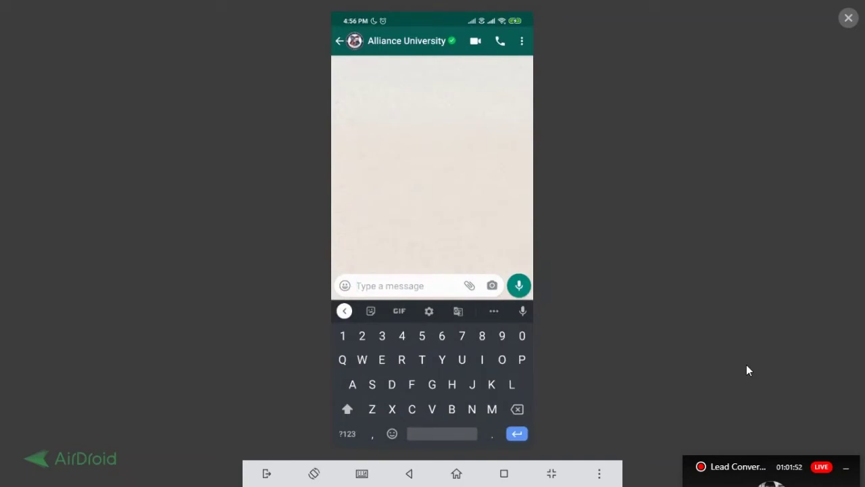
text(Hi)
key(Return)
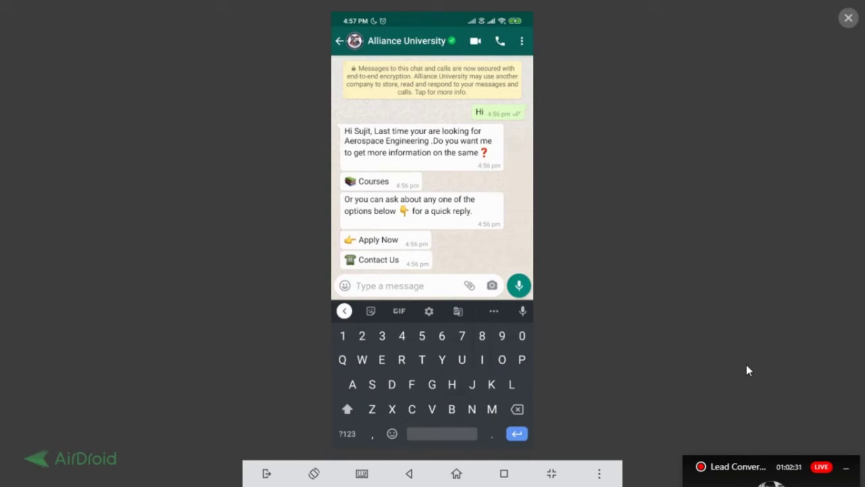
Send 'Courses' and then 'Ug program' to the Alliance University bot
text(Cou)
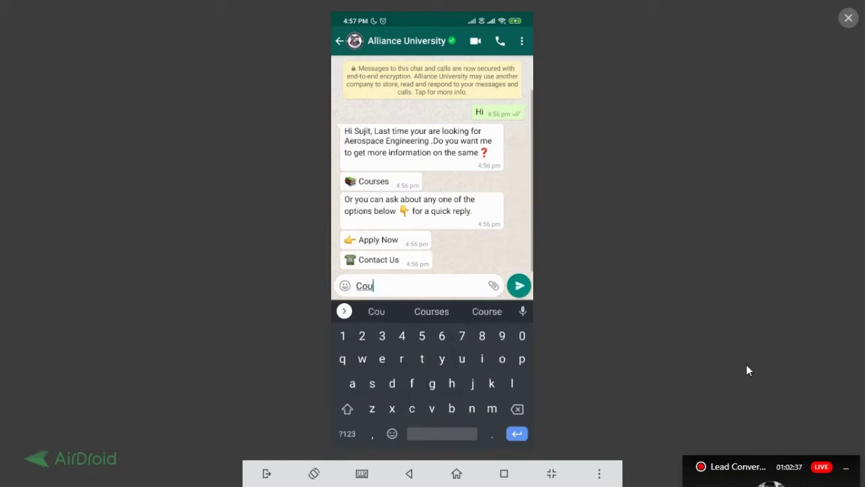
text(rses)
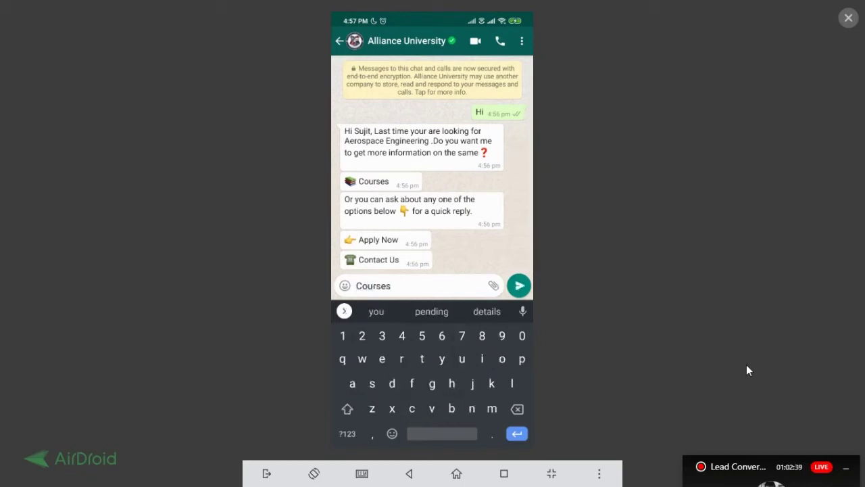
key(Return)
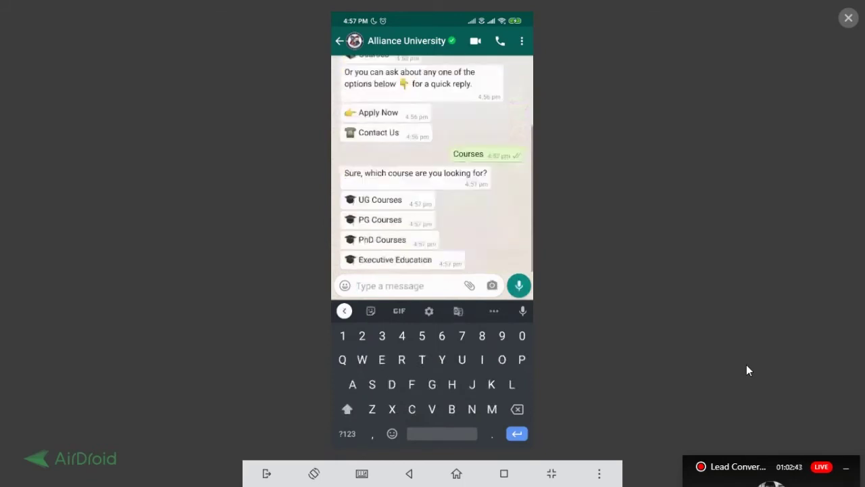
text(U)
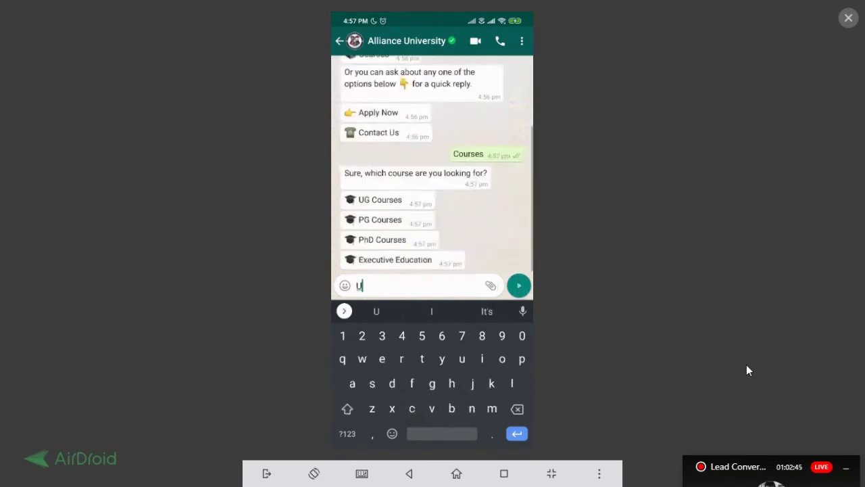
text(g p)
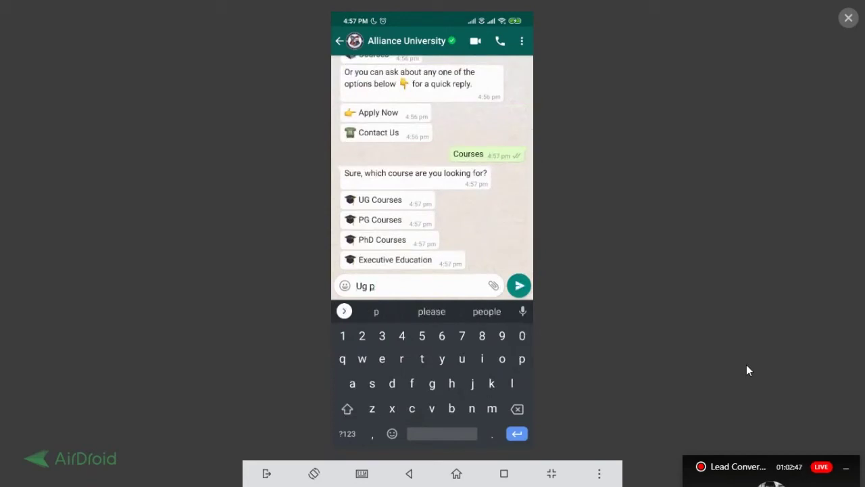
text(rogram)
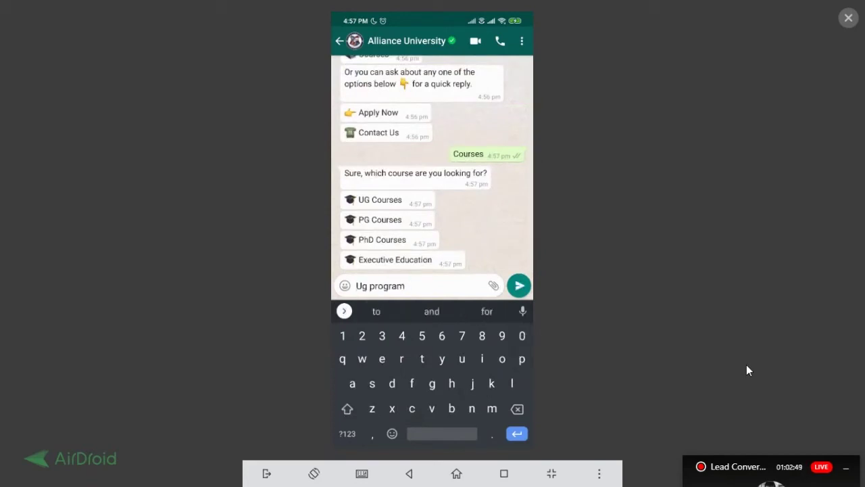
key(Return)
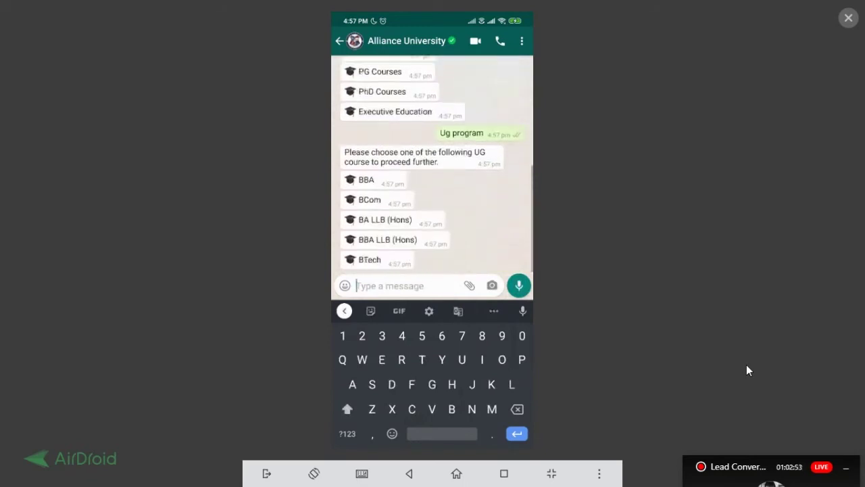
Send 'Bcom' to get the BCom (Hons) course description
text(B)
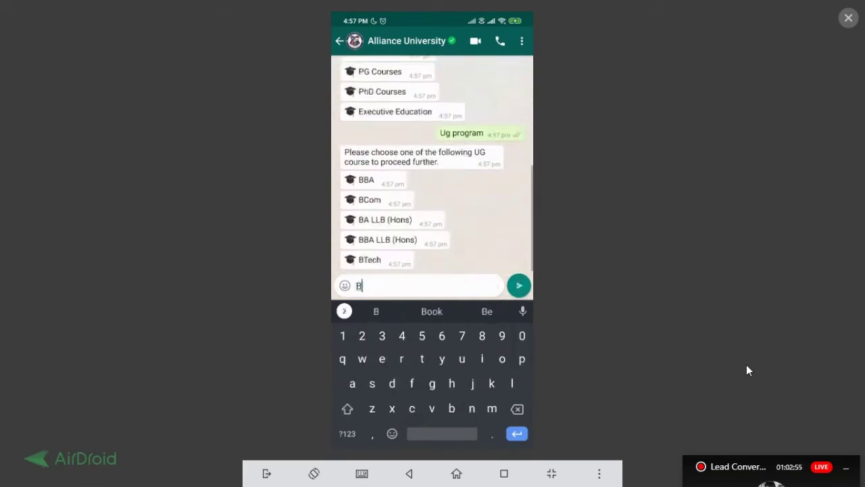
text(co)
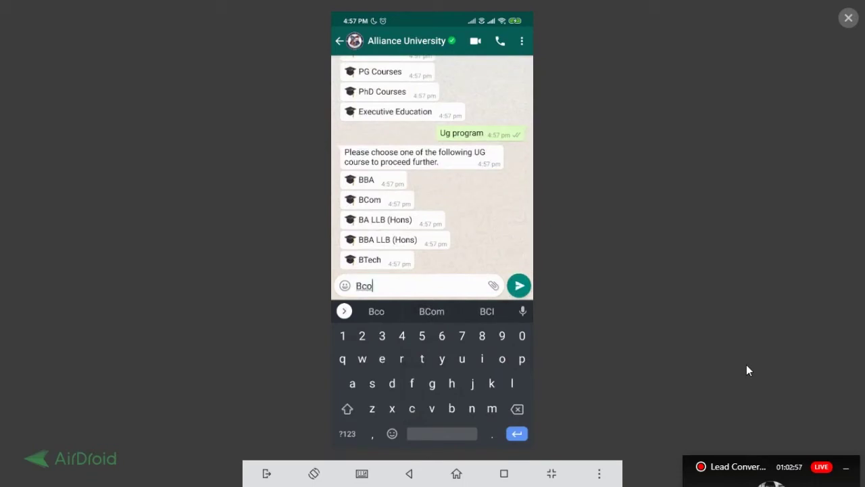
text(m)
key(Return)
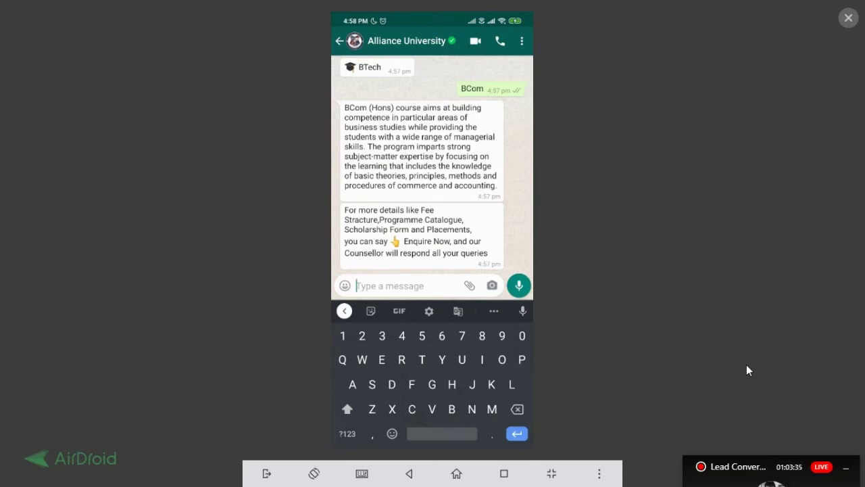
Start the 'Where are you located' question in the message box
text(W)
key(BackSpace)
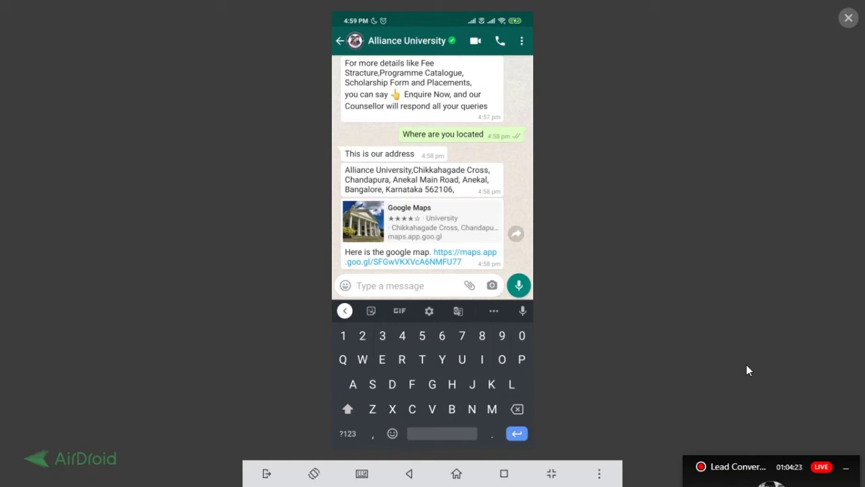
Send 'I need to now more about alliance' to the university bot
text(I nee)
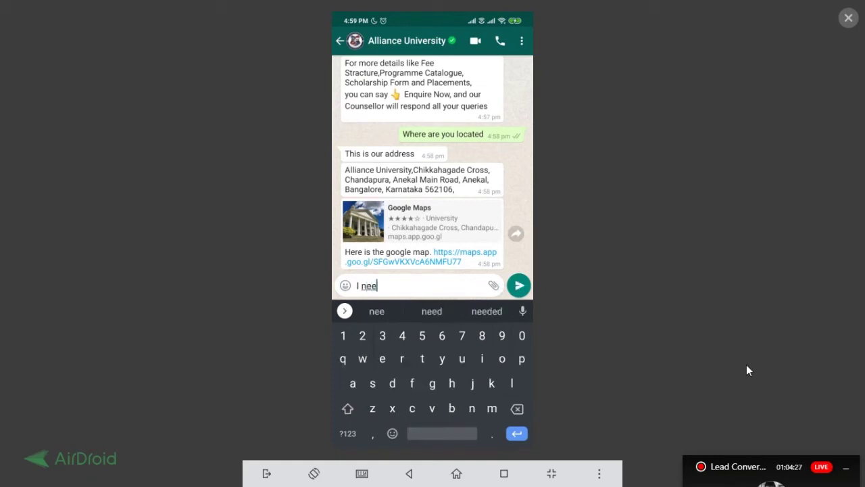
text(d to now more about alliance)
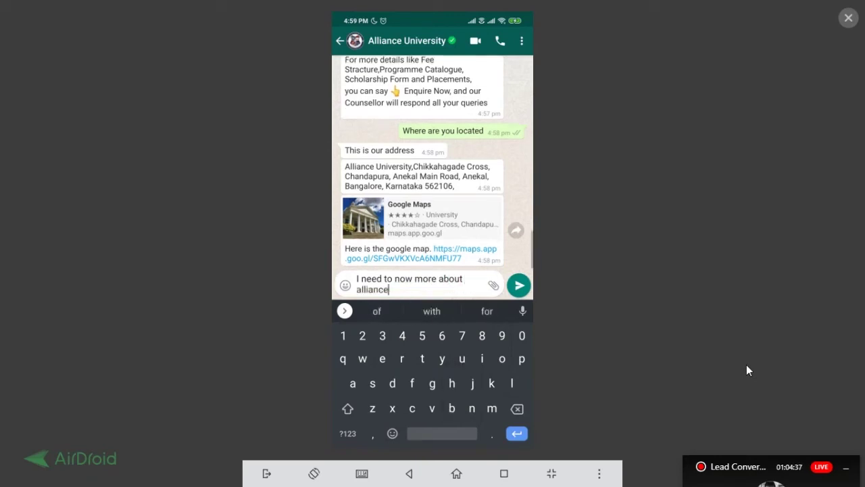
key(Return)
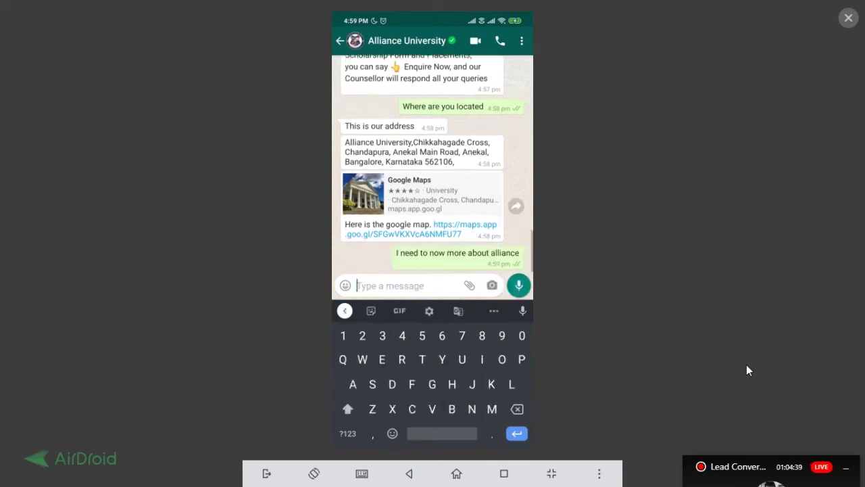